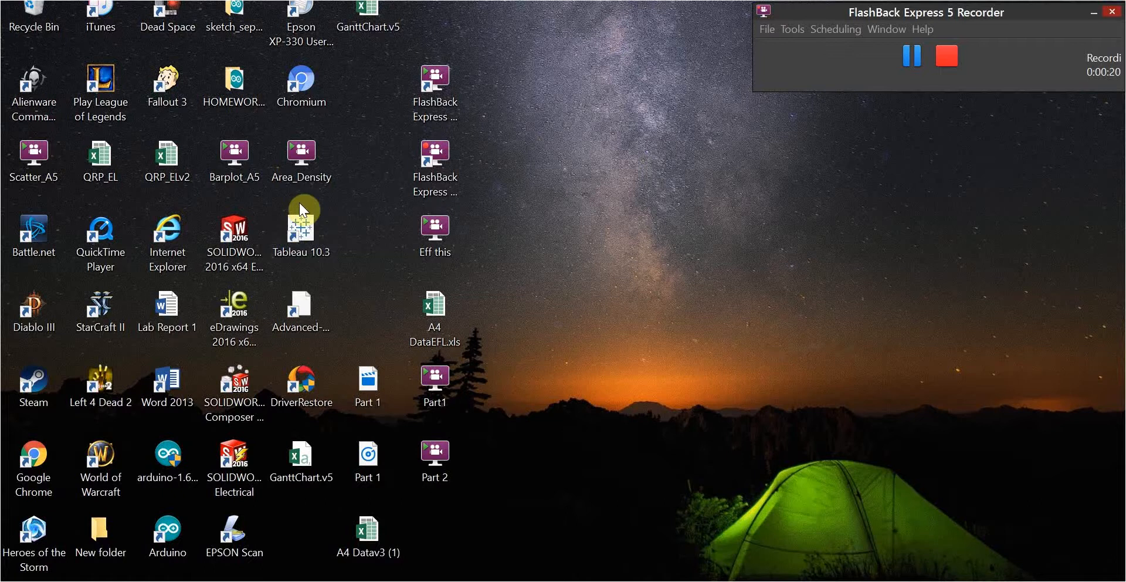
Step: Launch Tableau 10.3 from the desktop and maximize its window
click(301, 230)
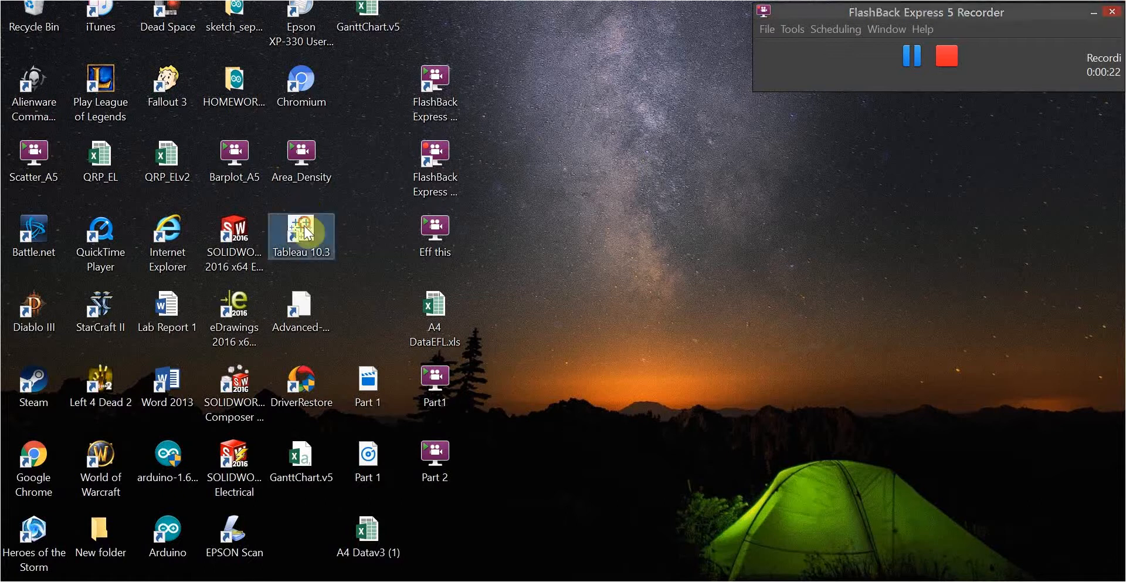
double_click(306, 228)
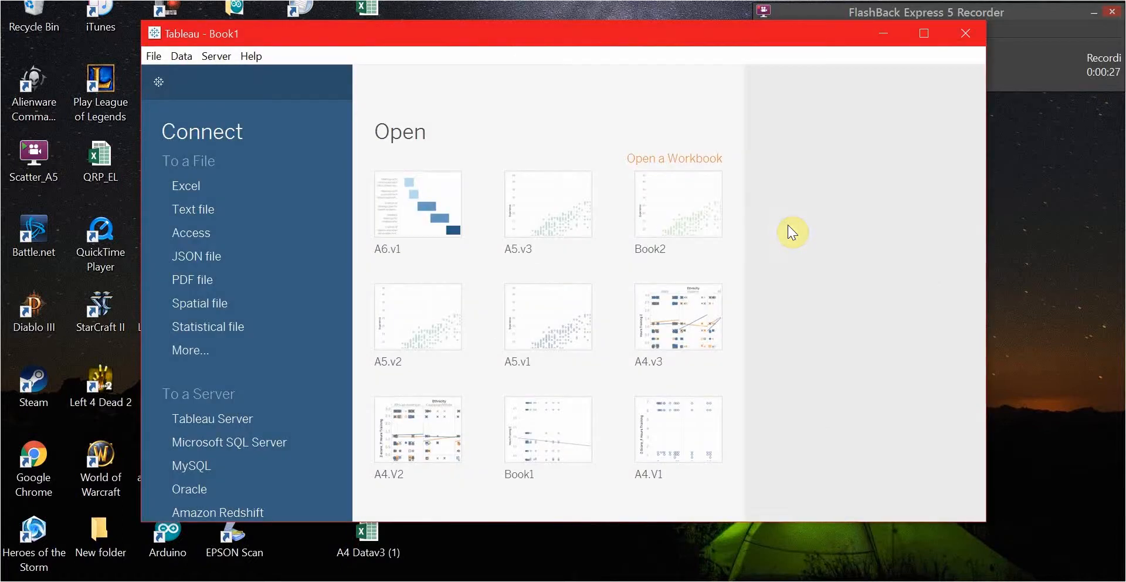
click(923, 34)
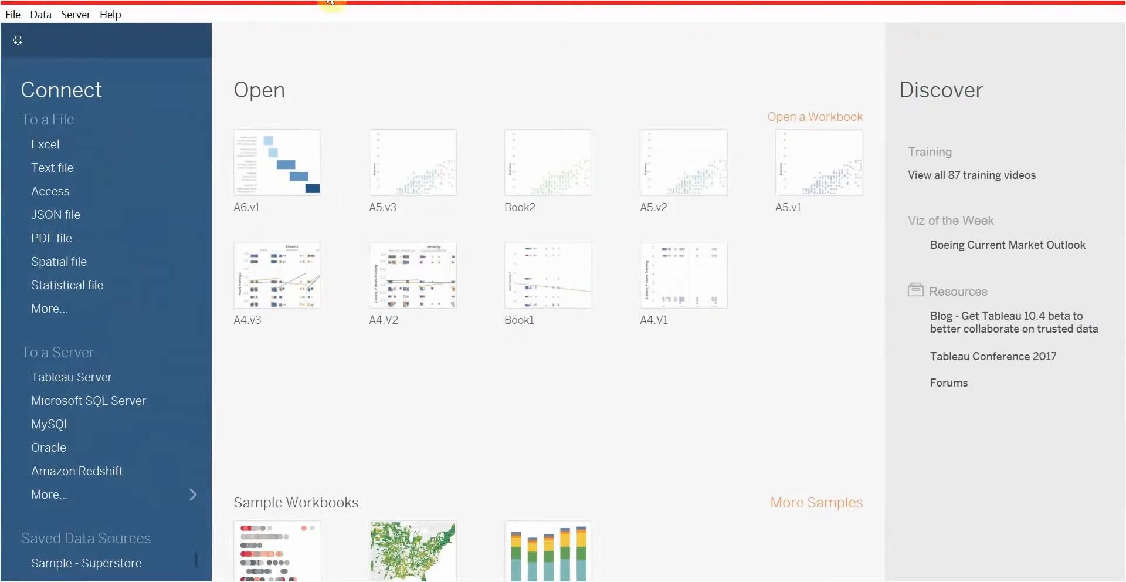
Step: Create a new blank workbook and maximize its window
click(14, 14)
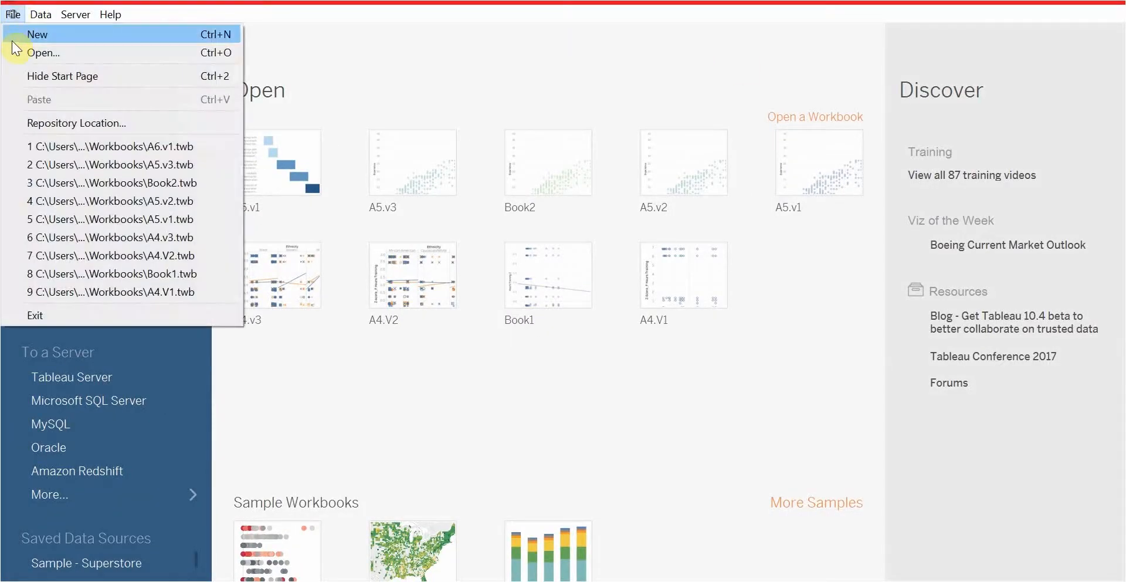
click(252, 94)
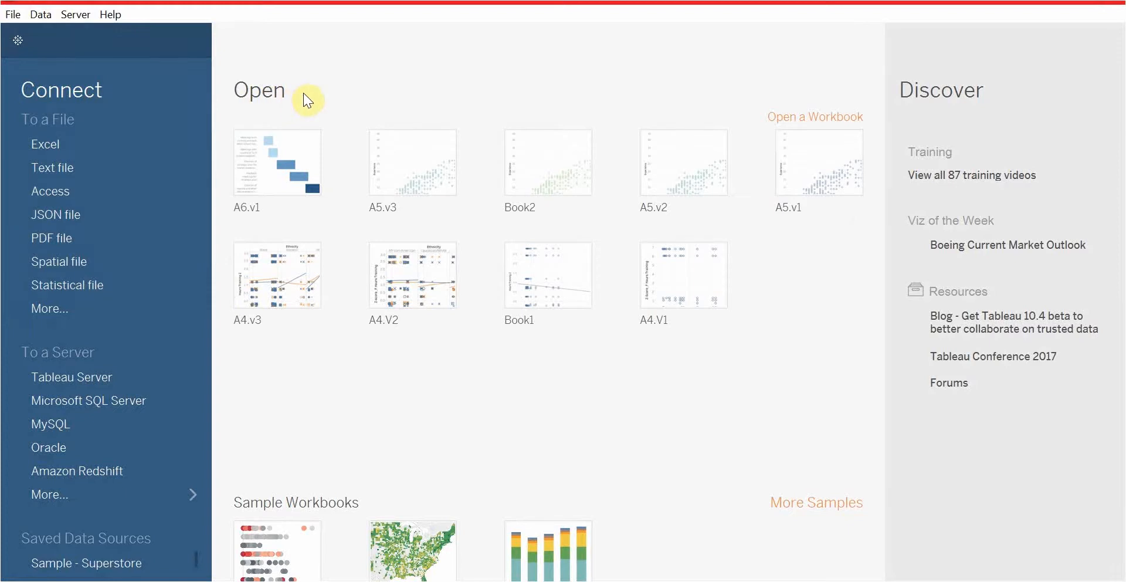
key(ctrl+n)
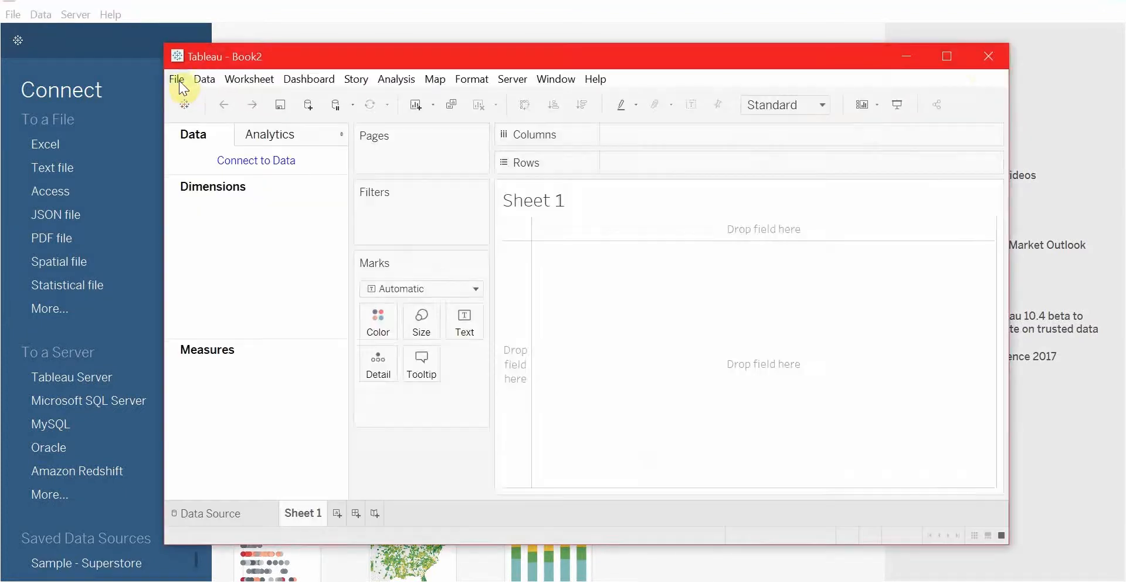
click(948, 56)
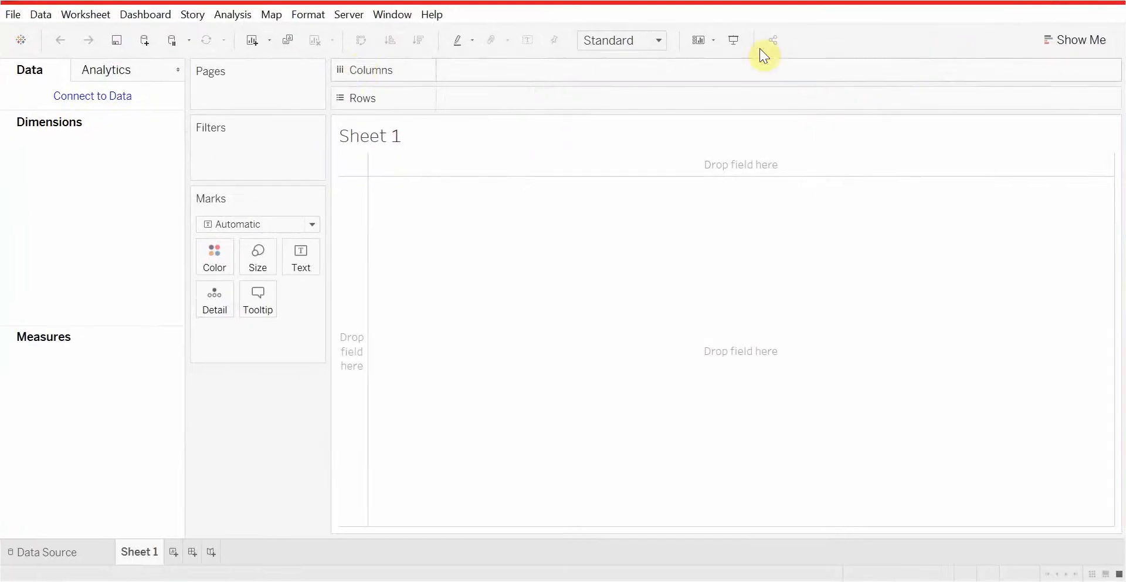
Step: Connect the workbook to the Excel file GanttChart.v5 on the Desktop and look through its data columns
click(84, 98)
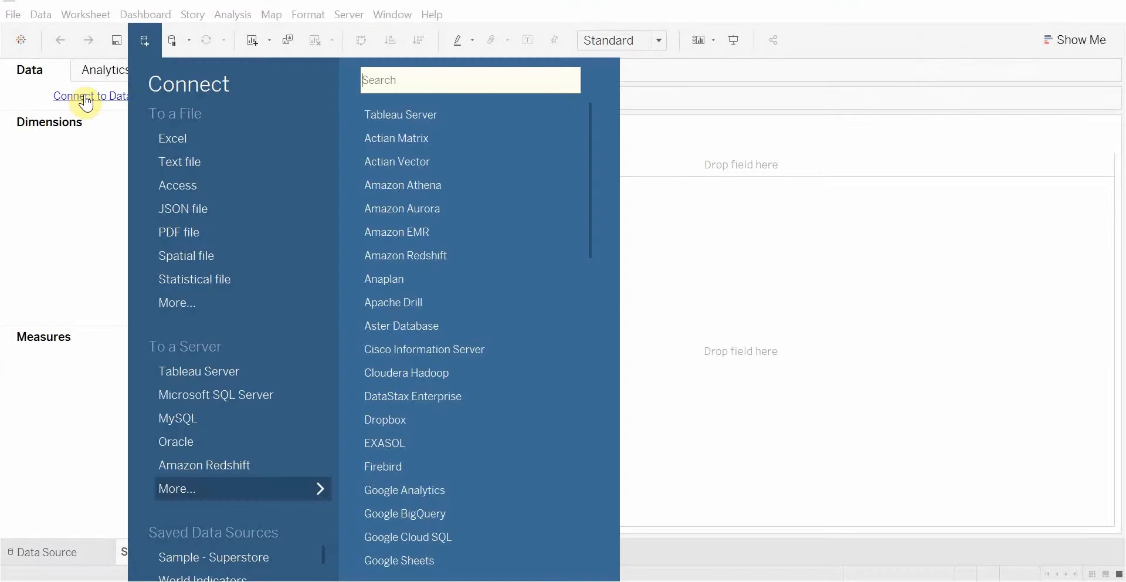
click(174, 140)
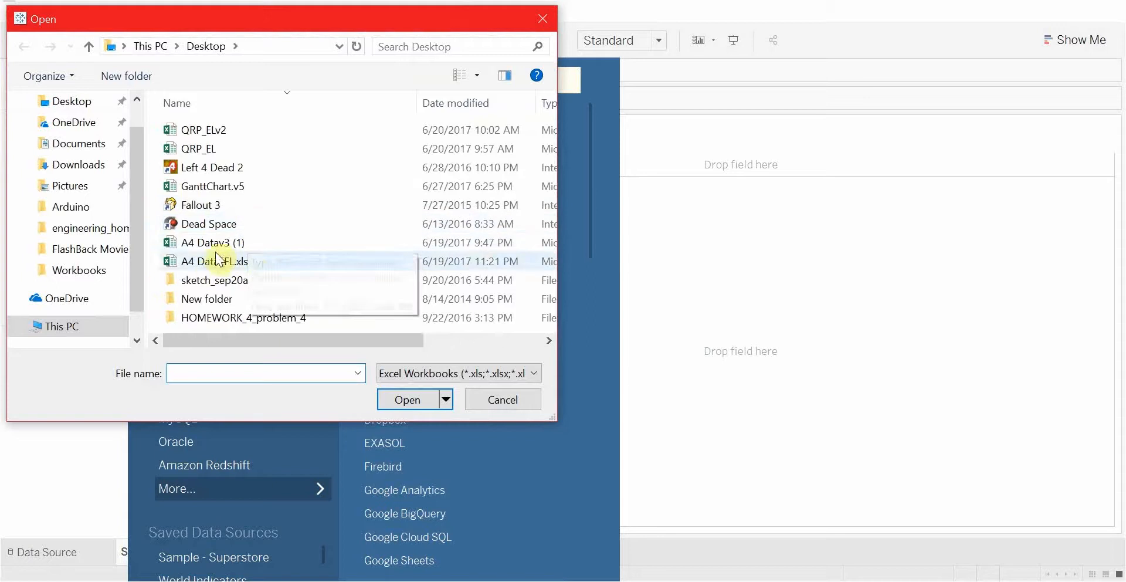
click(226, 186)
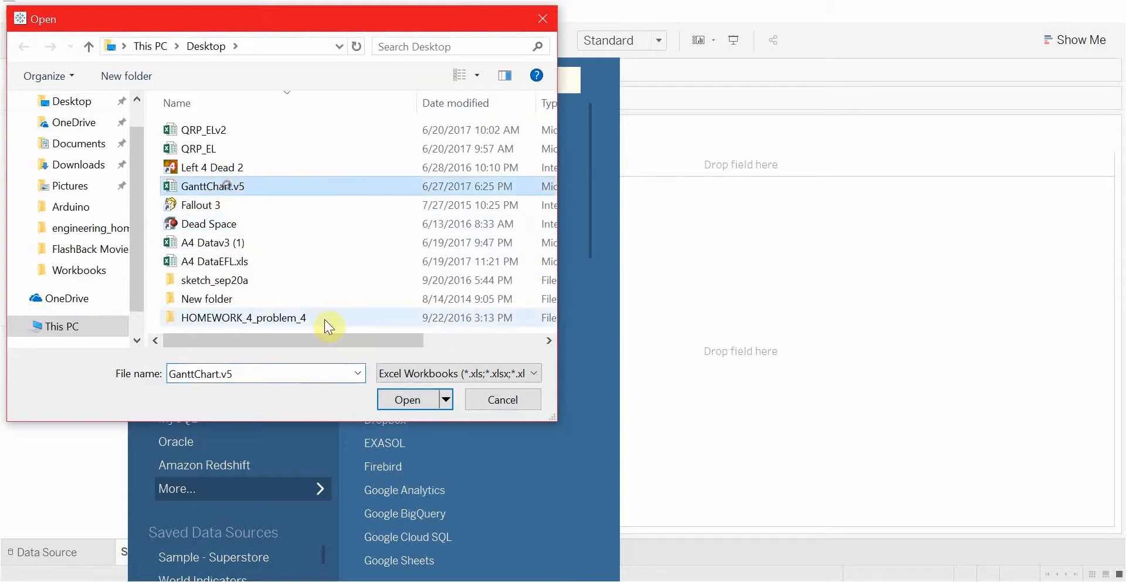
click(405, 401)
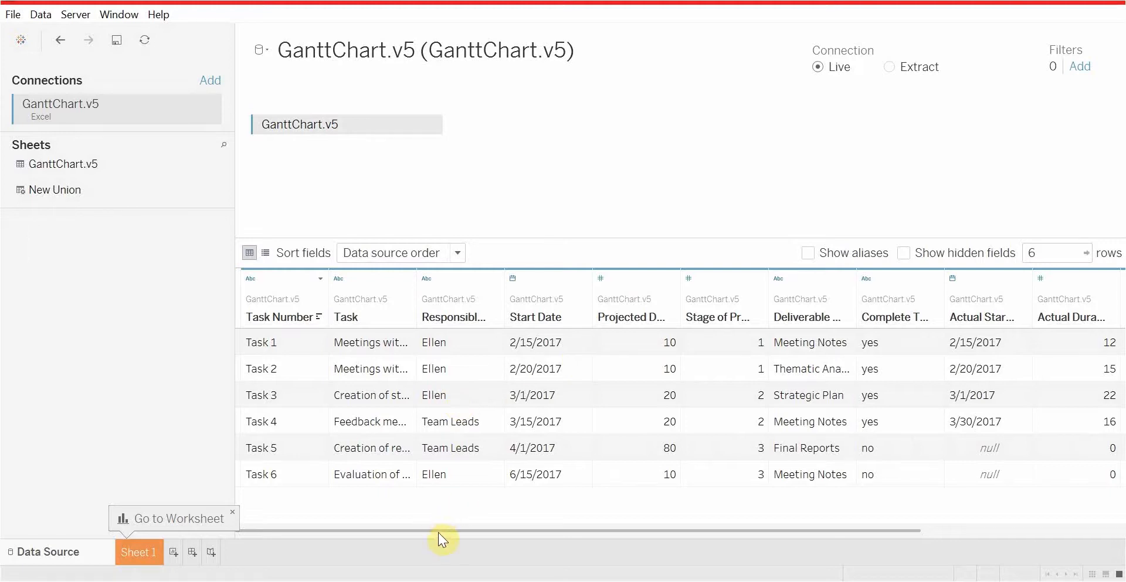
drag(449, 528, 697, 532)
drag(1023, 530, 325, 536)
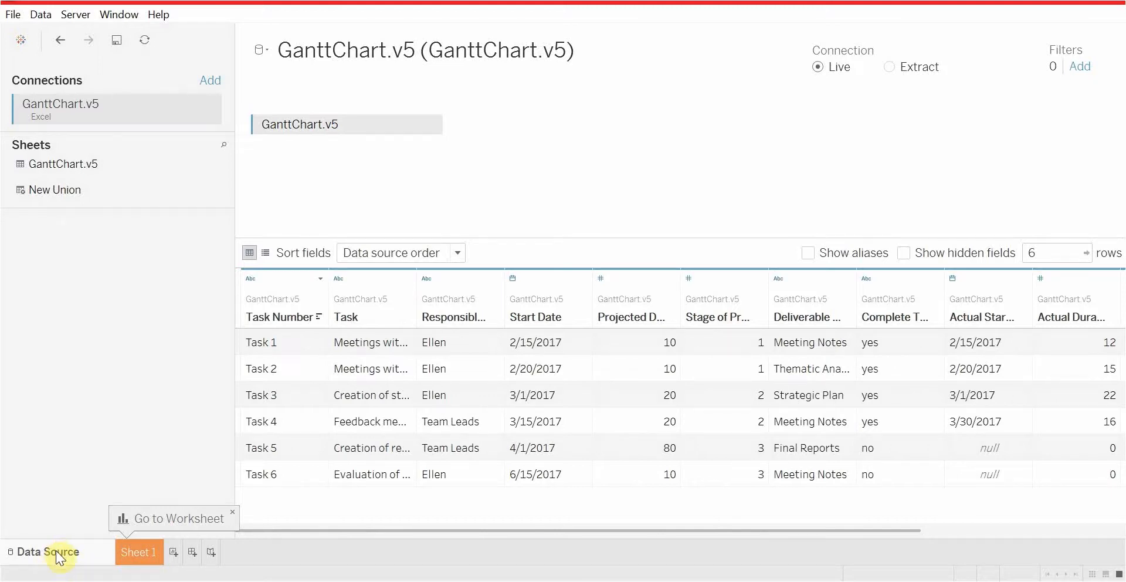
Step: Rename the worksheet Sheet 1 as "Gantt in Tableau"
click(146, 552)
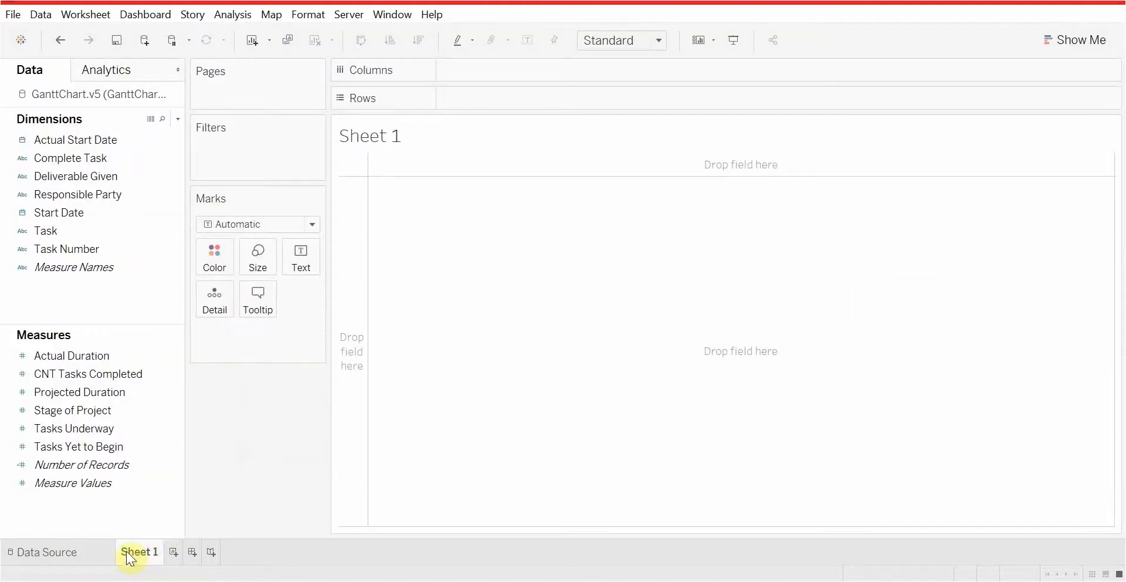
double_click(128, 553)
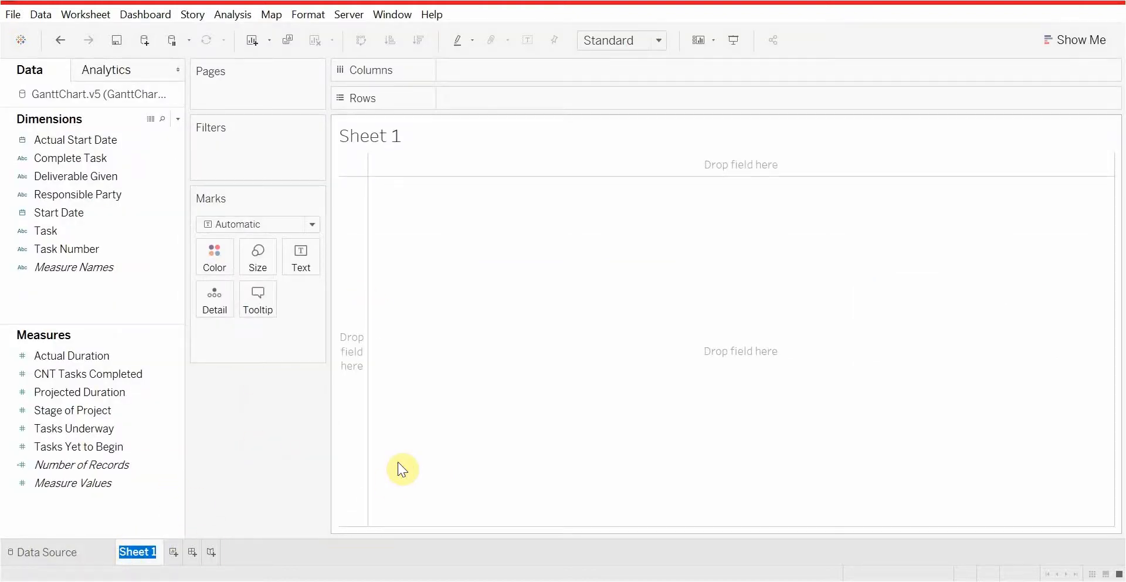
text(Gantt in Tablea)
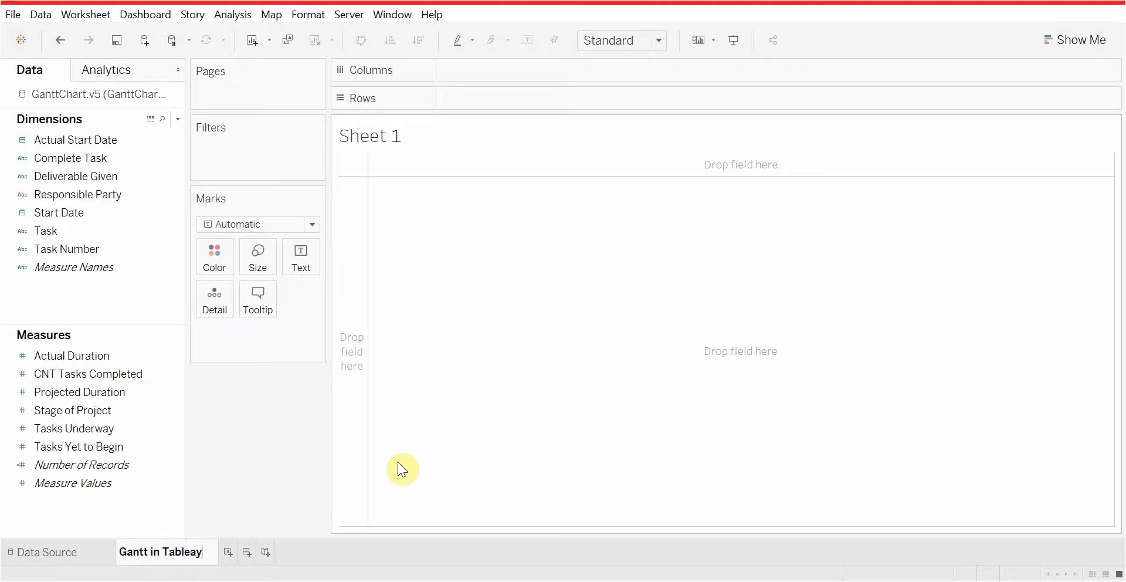
text(u)
click(294, 418)
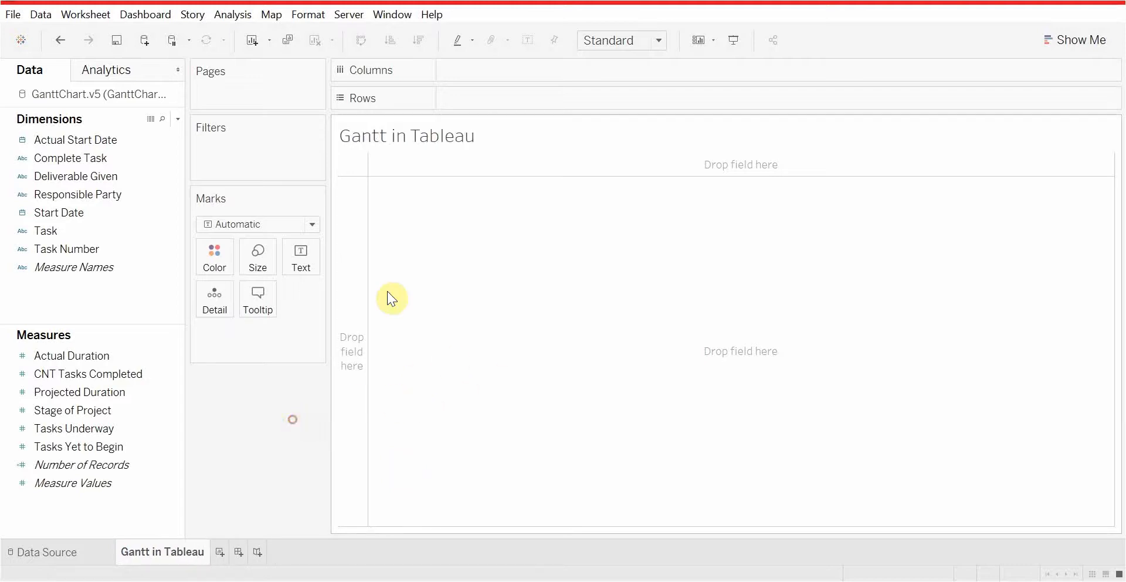
Step: Add "R&R Progress" after the sheet name in the worksheet title
double_click(480, 142)
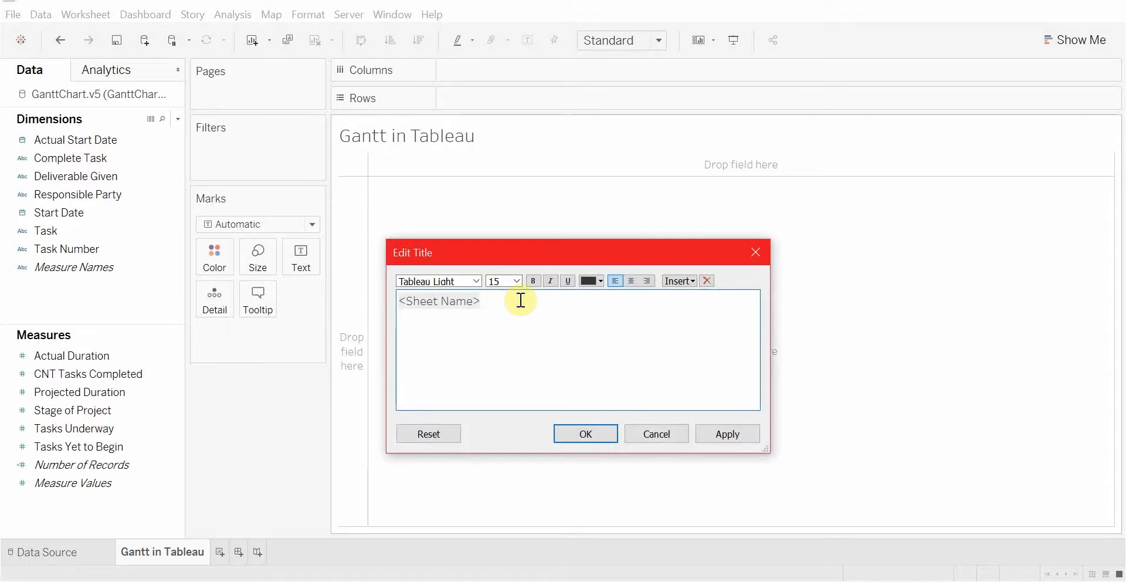
text(R&R {)
key(BackSpace)
text(Progress)
click(573, 433)
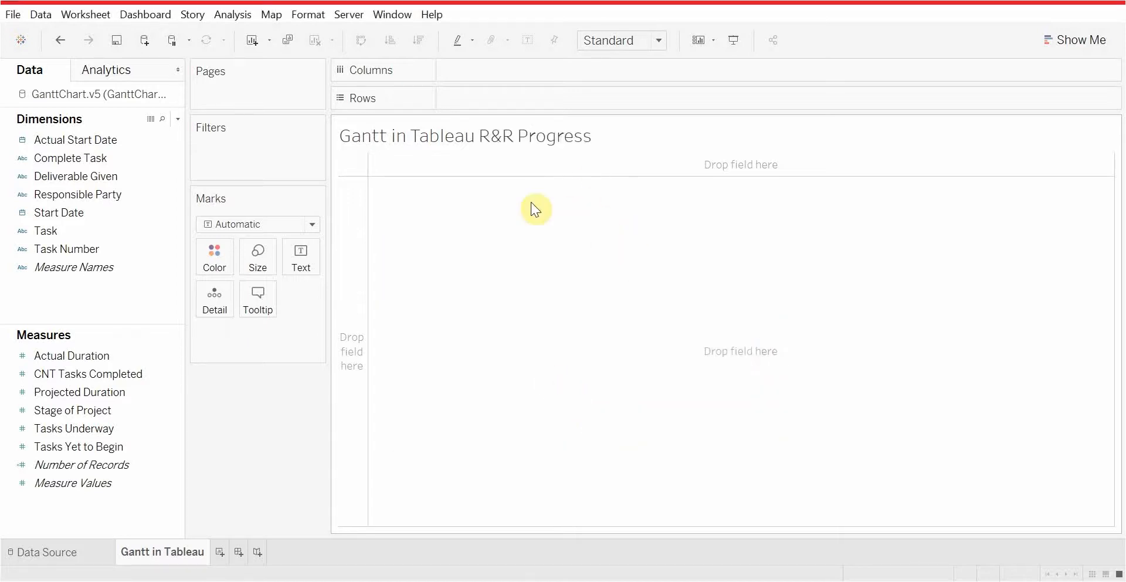
Step: Insert a colon after the sheet name in the title, keeping "R&R Progress" on the same line
double_click(490, 137)
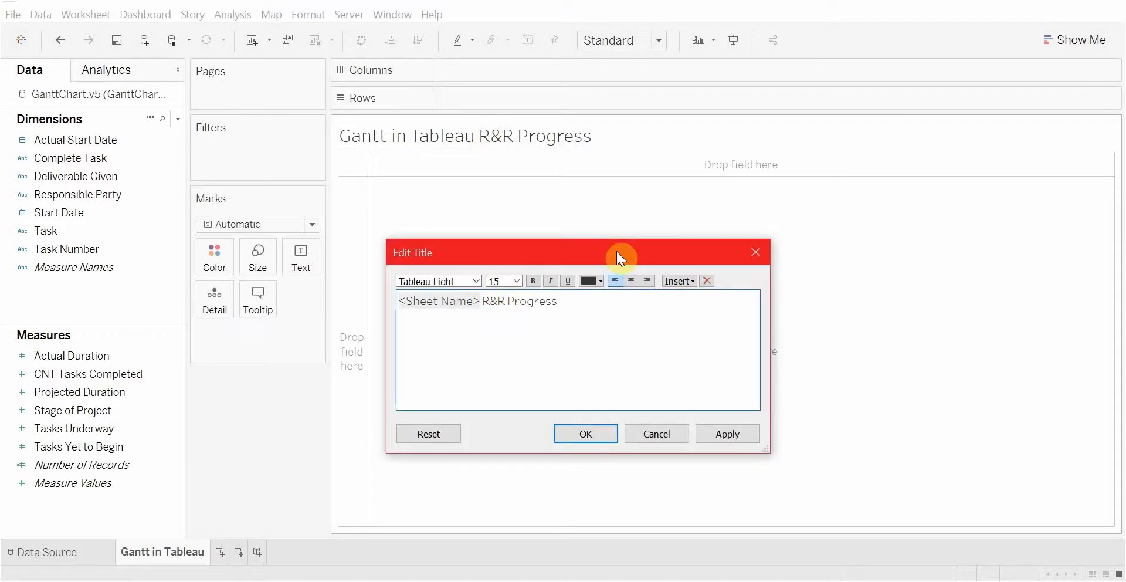
text(:)
key(Return)
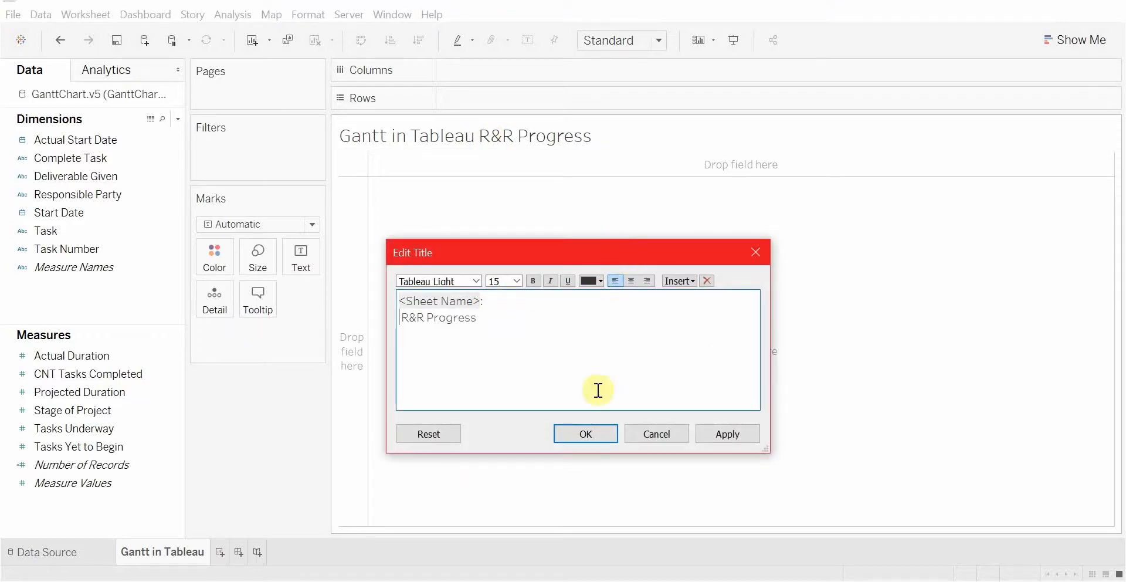
key(BackSpace)
click(610, 438)
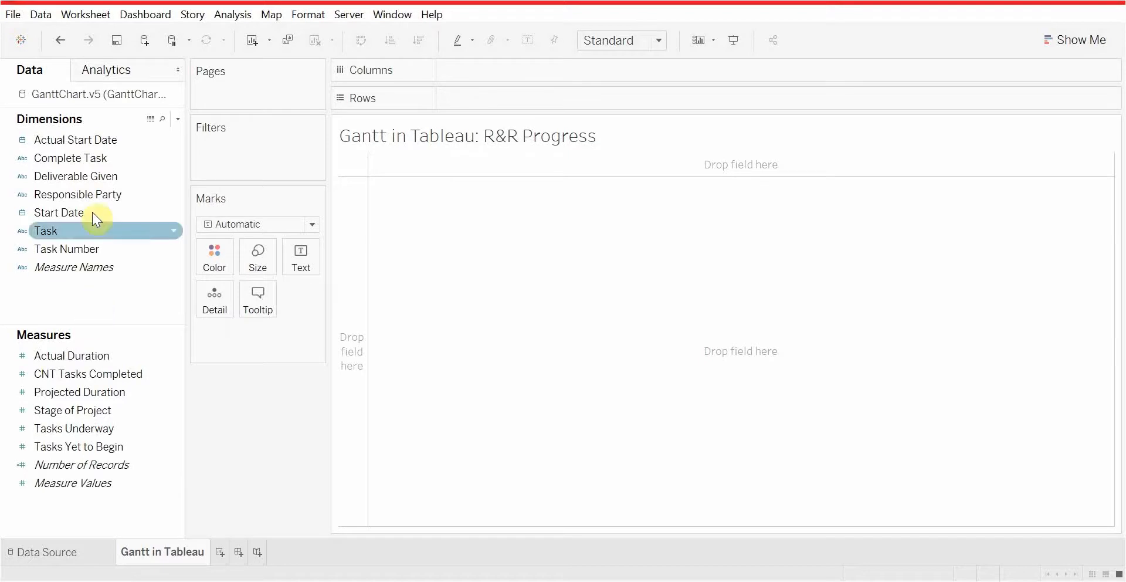
Step: Place Start Date on Columns as an exact date and Task on Rows
drag(92, 213, 512, 72)
mouse_move(354, 182)
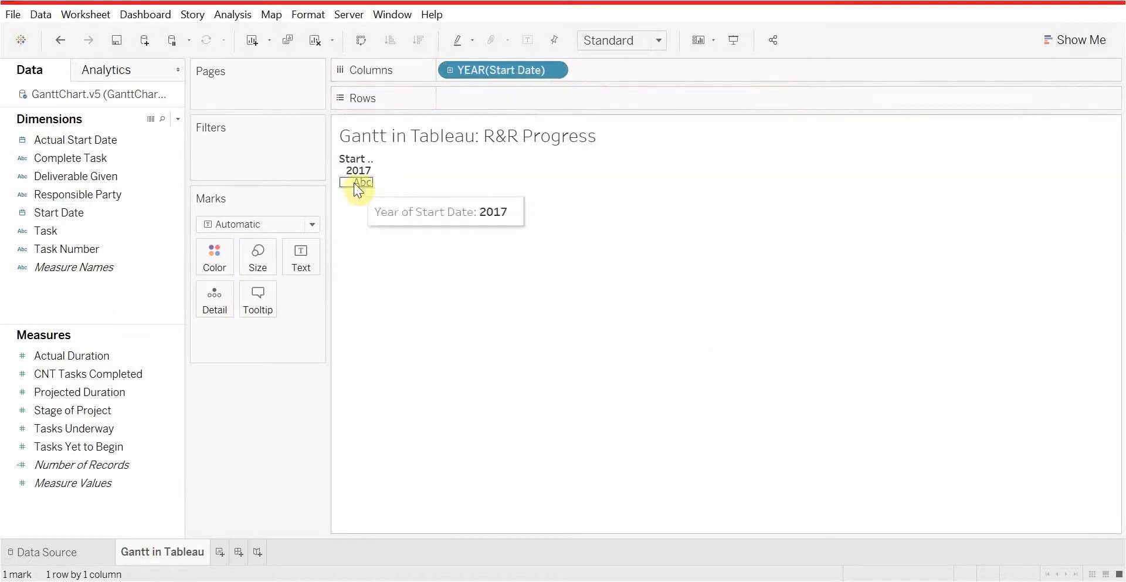
click(552, 70)
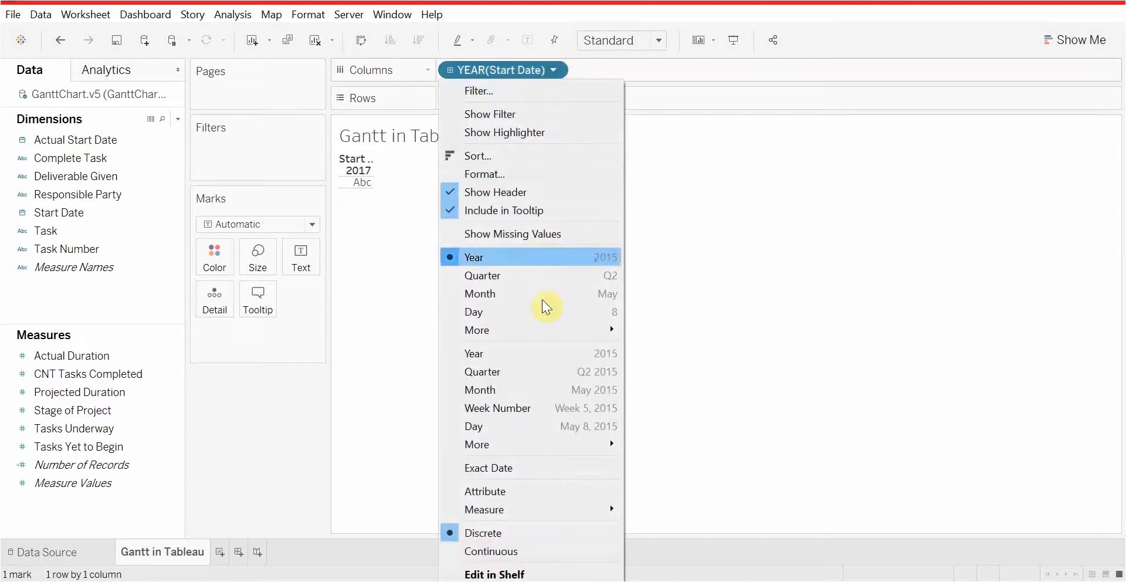
click(526, 466)
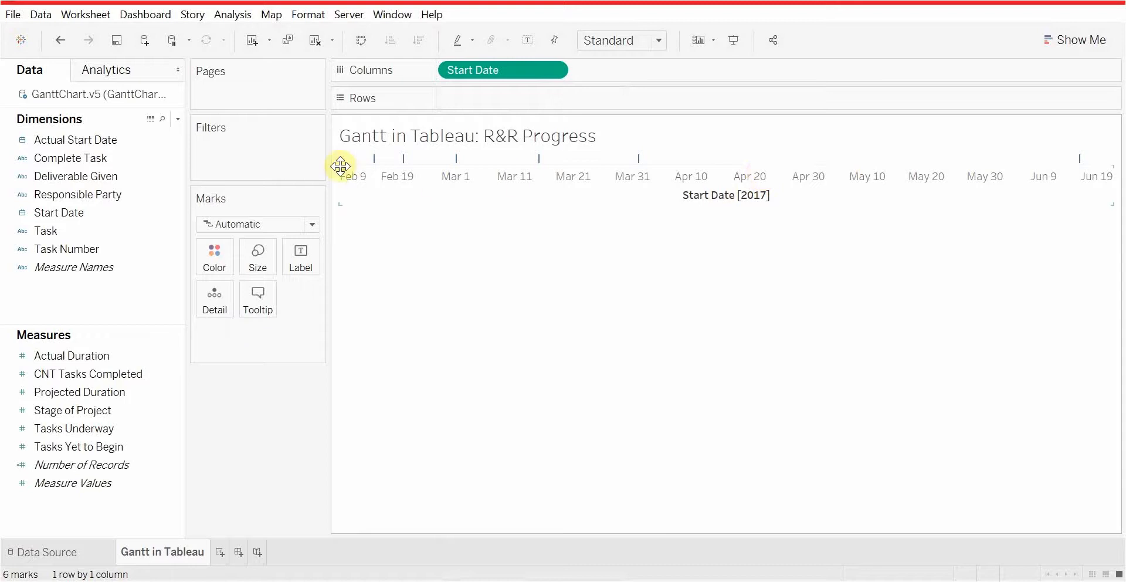
drag(58, 230, 463, 103)
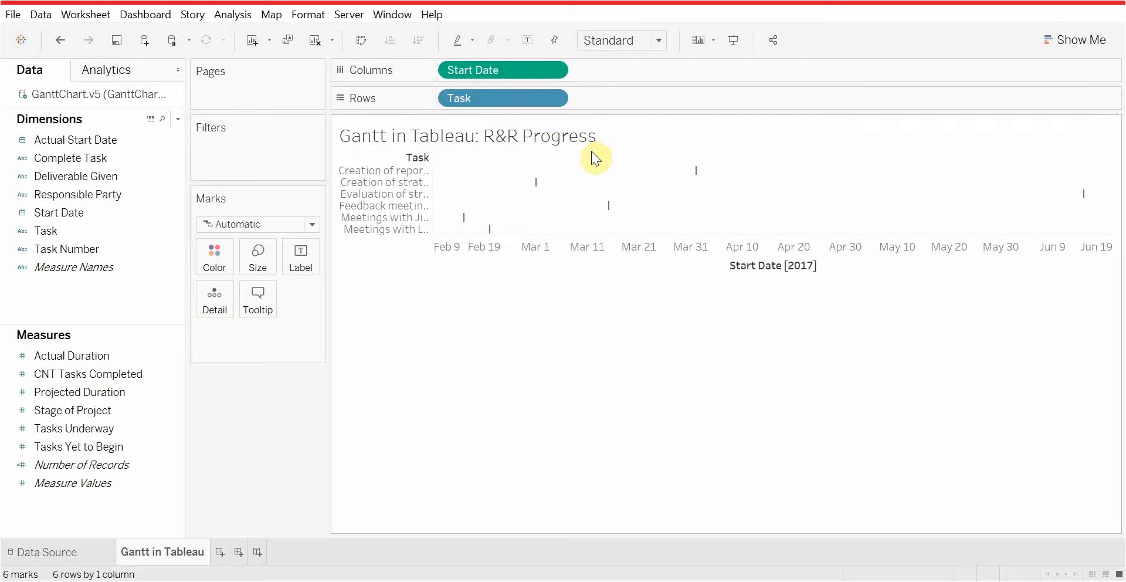
Step: Sort the Task rows in ascending order by the Actual Start Date field with Minimum aggregation
click(552, 96)
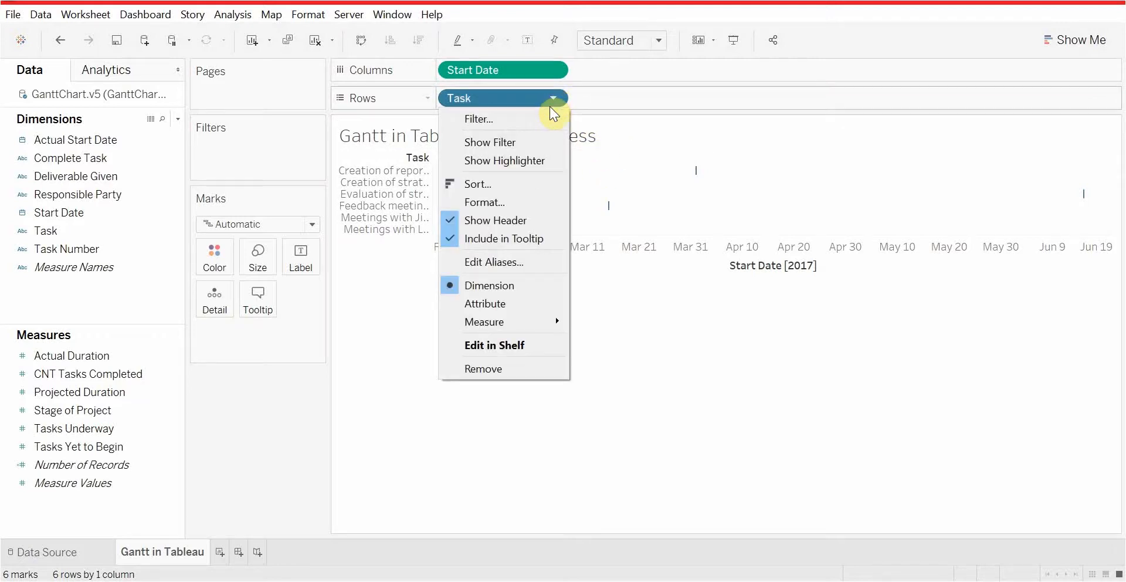
click(502, 184)
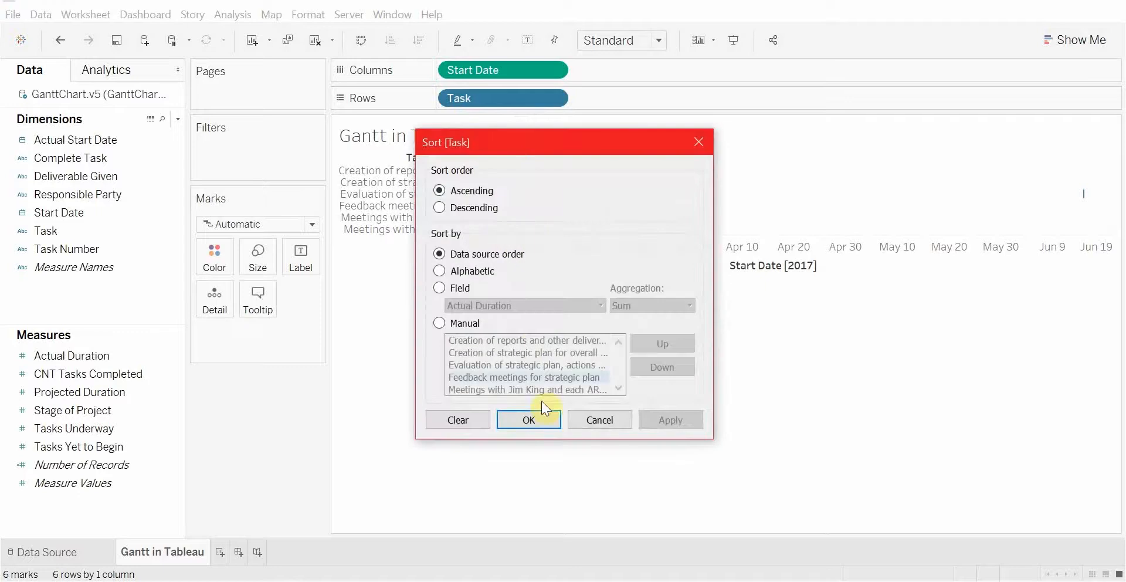
click(441, 288)
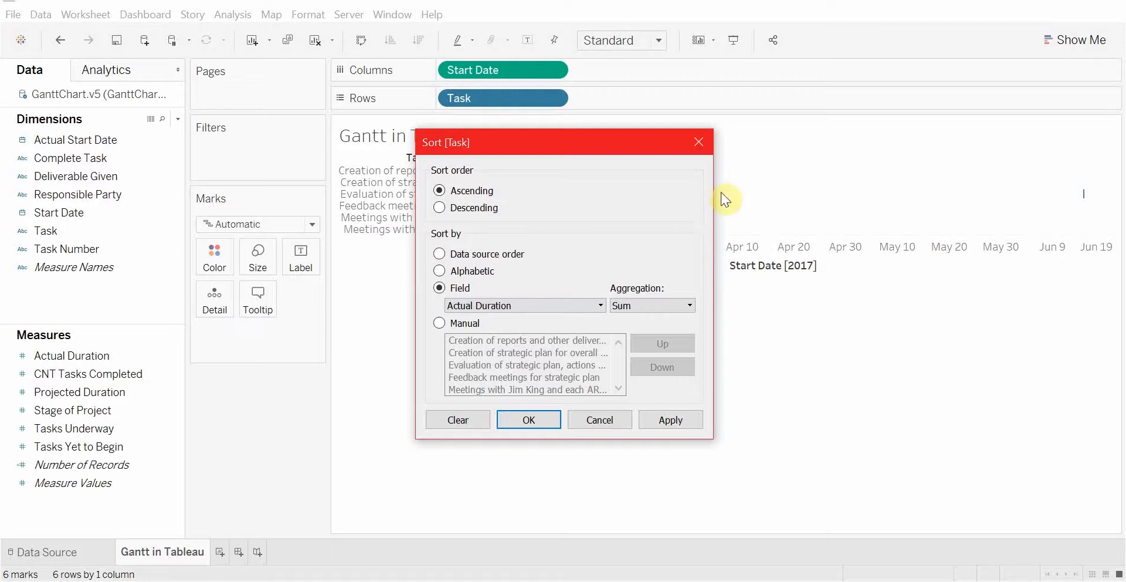
click(667, 305)
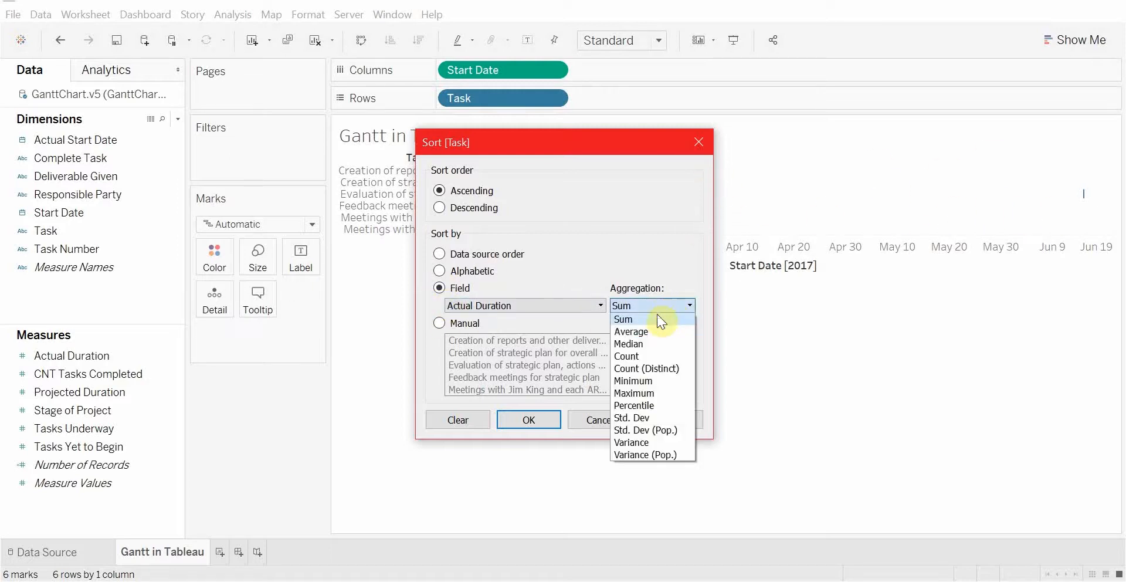
click(636, 381)
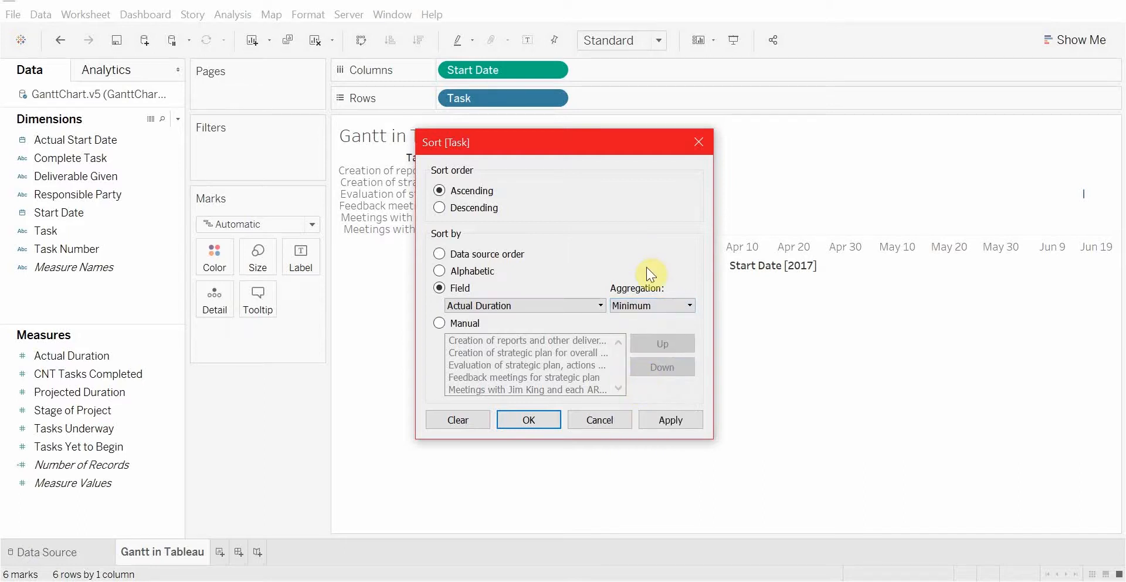
click(554, 305)
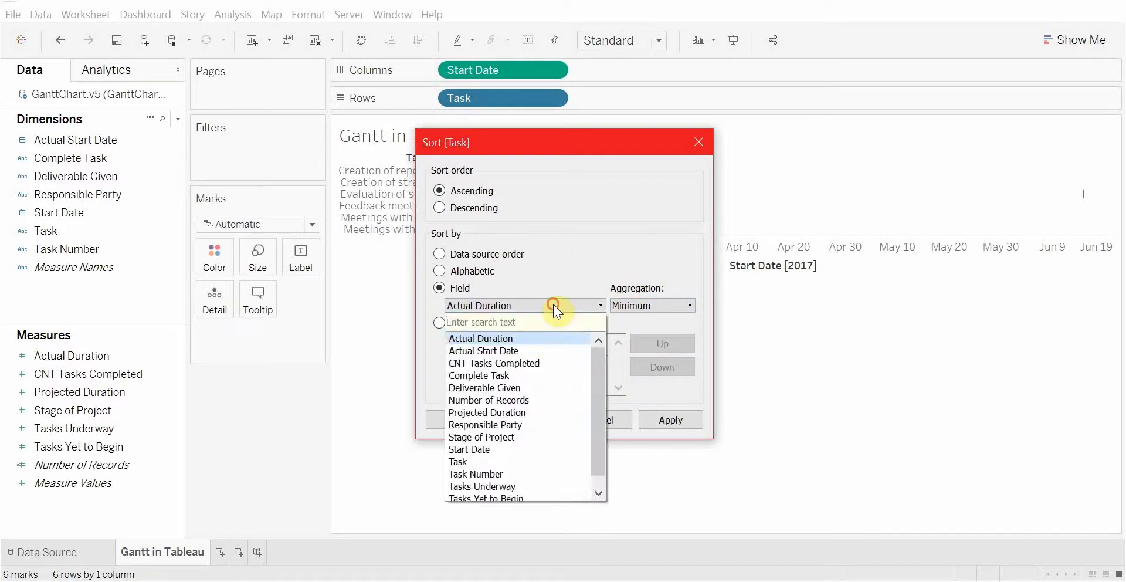
click(554, 305)
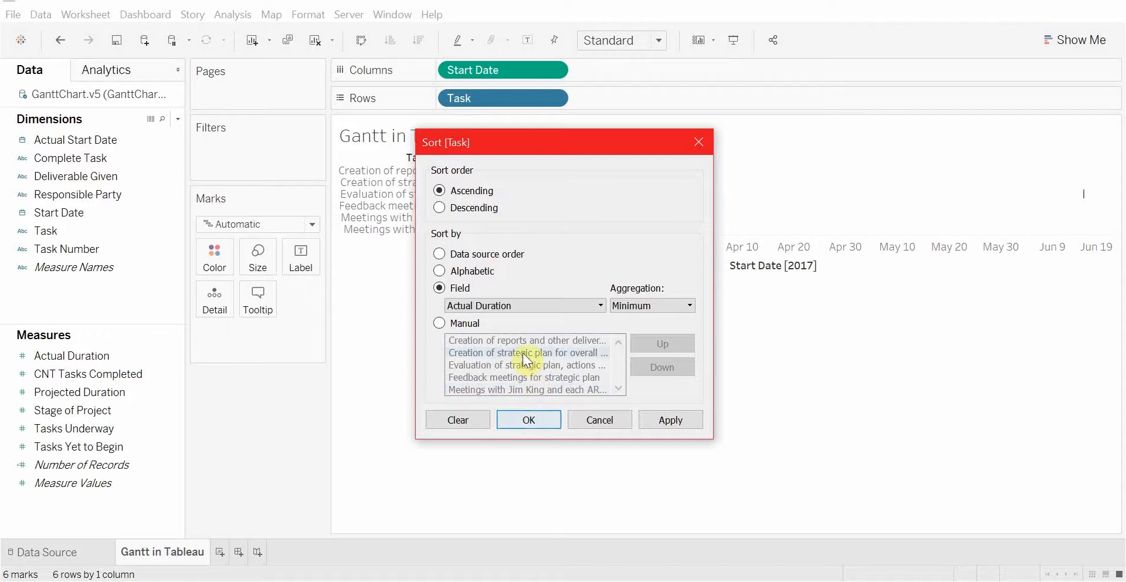
click(535, 306)
click(594, 347)
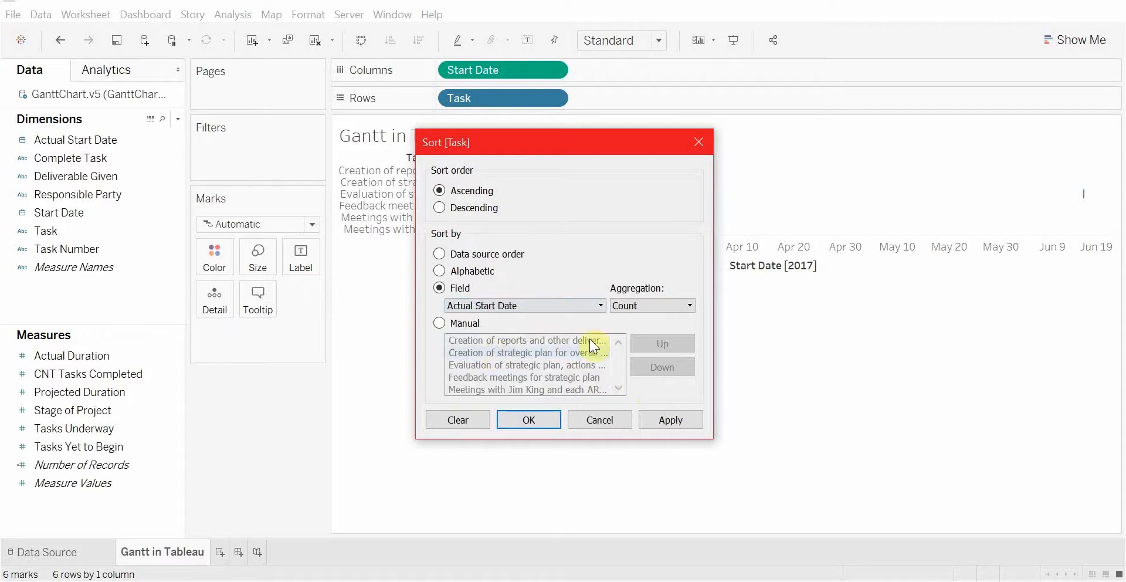
click(638, 305)
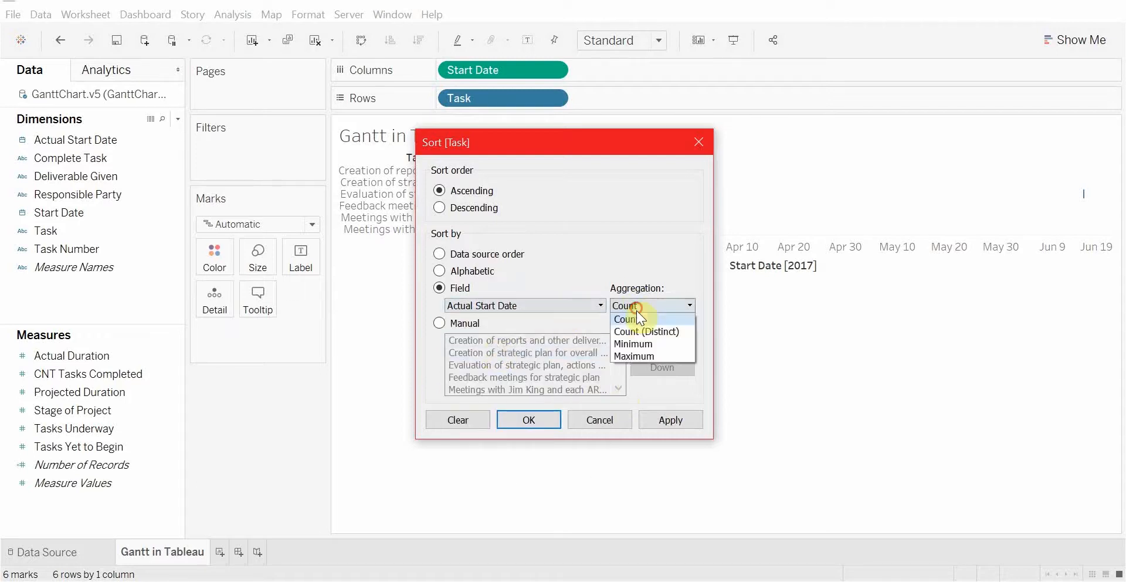
click(642, 344)
click(660, 417)
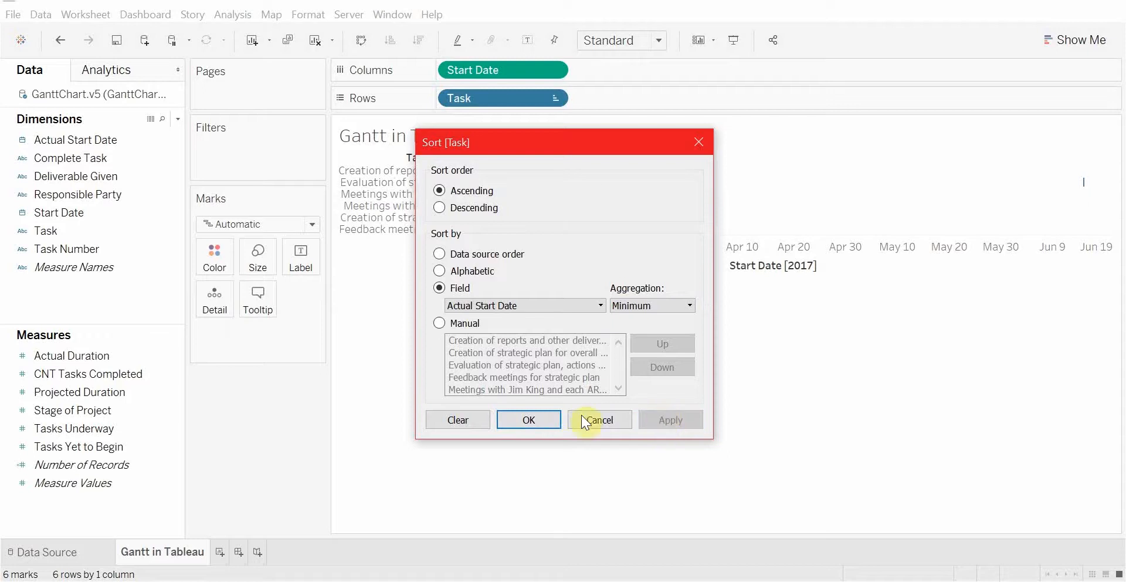
Step: Apply the ascending sort of the Task field by minimum Actual Start Date to the worksheet
click(529, 420)
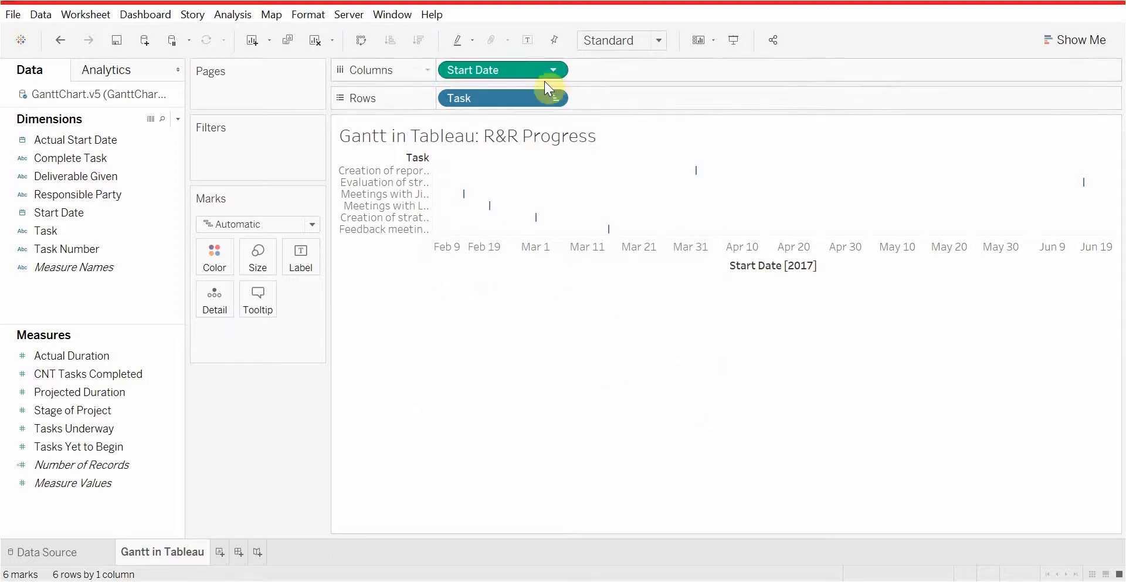
click(558, 71)
click(559, 73)
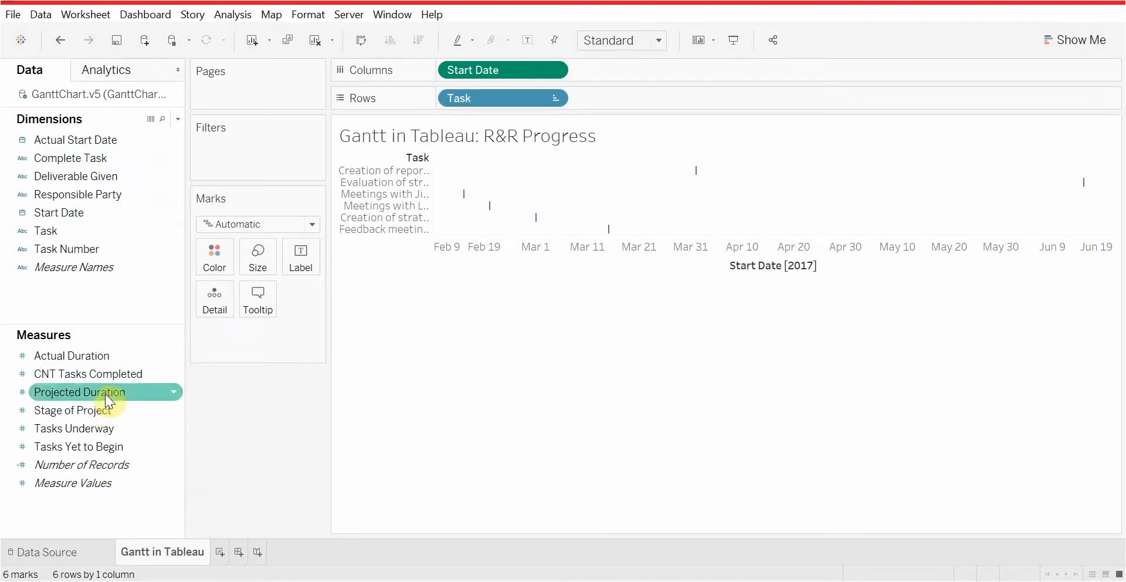
Step: Size the Gantt marks by Projected Duration and color them by Stage of Project
drag(104, 392, 259, 254)
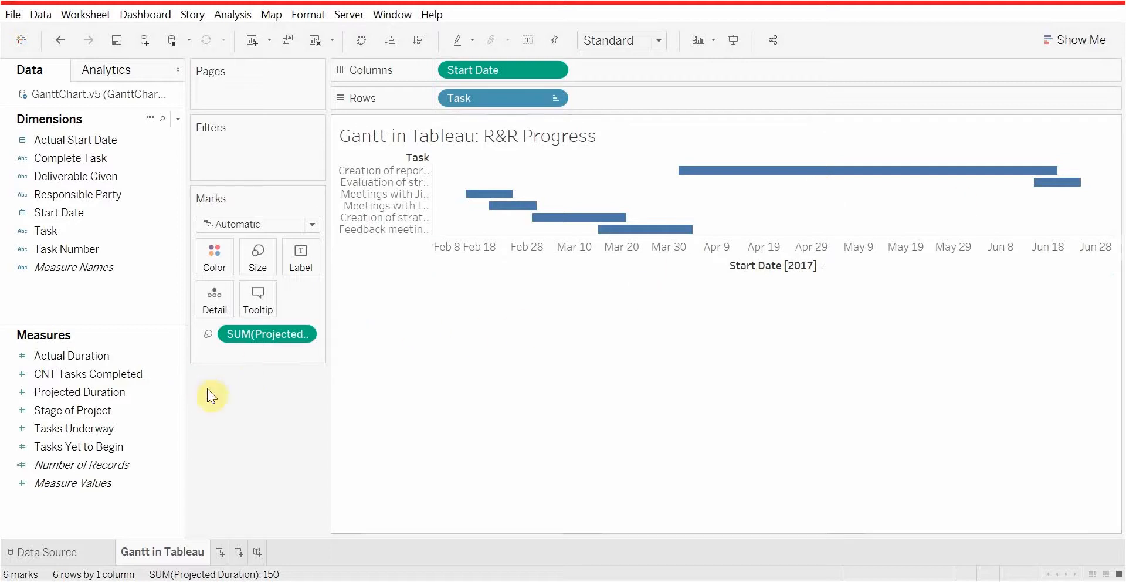
drag(88, 410, 215, 257)
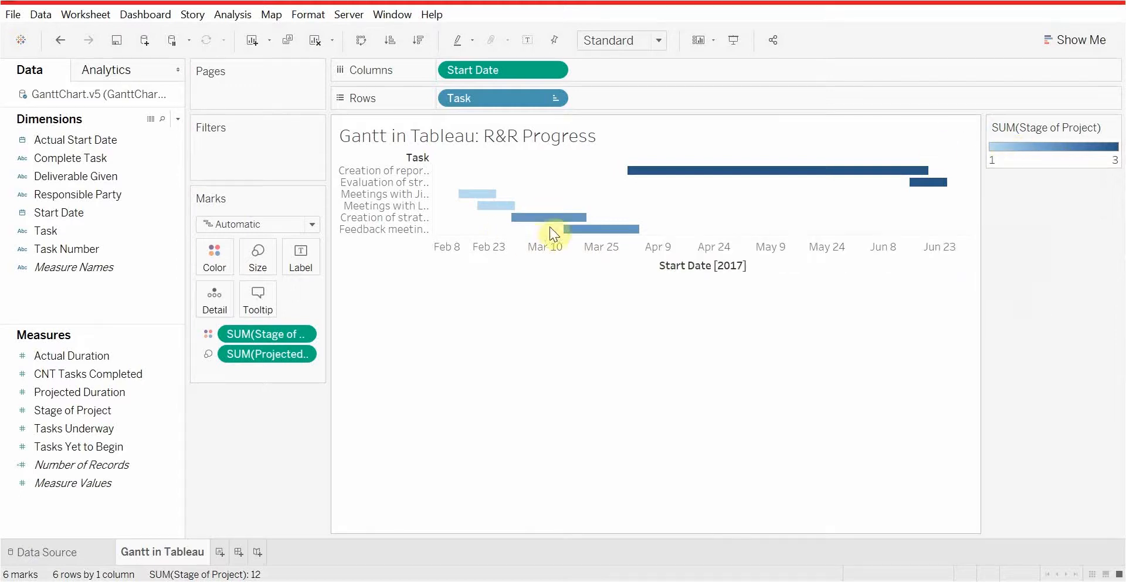
mouse_move(766, 176)
Step: Fit the Gantt chart to Entire View and inspect the details of the two early meeting bars
click(652, 44)
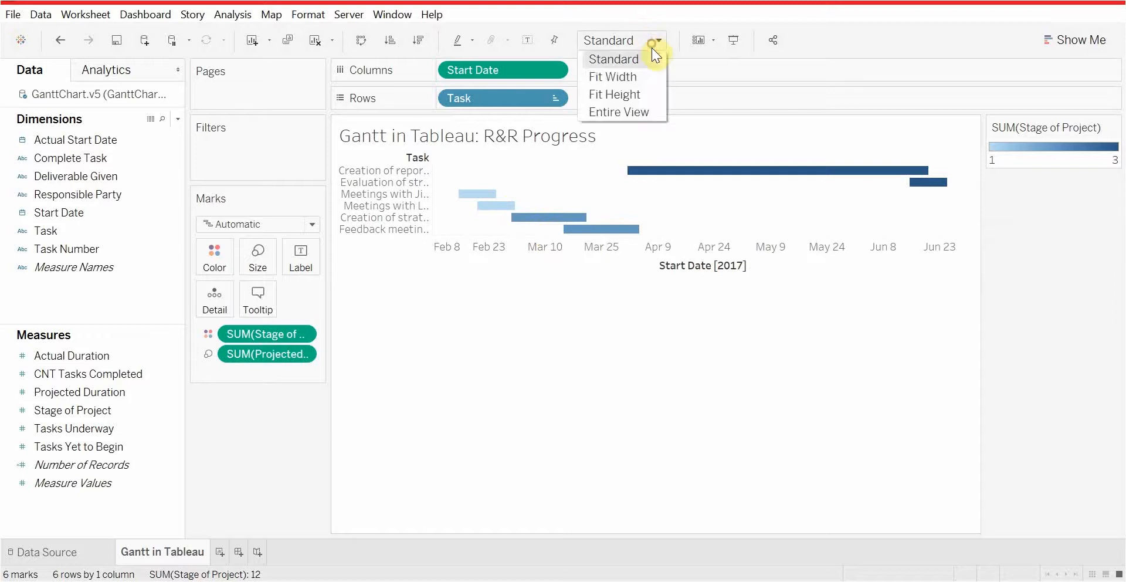
click(628, 117)
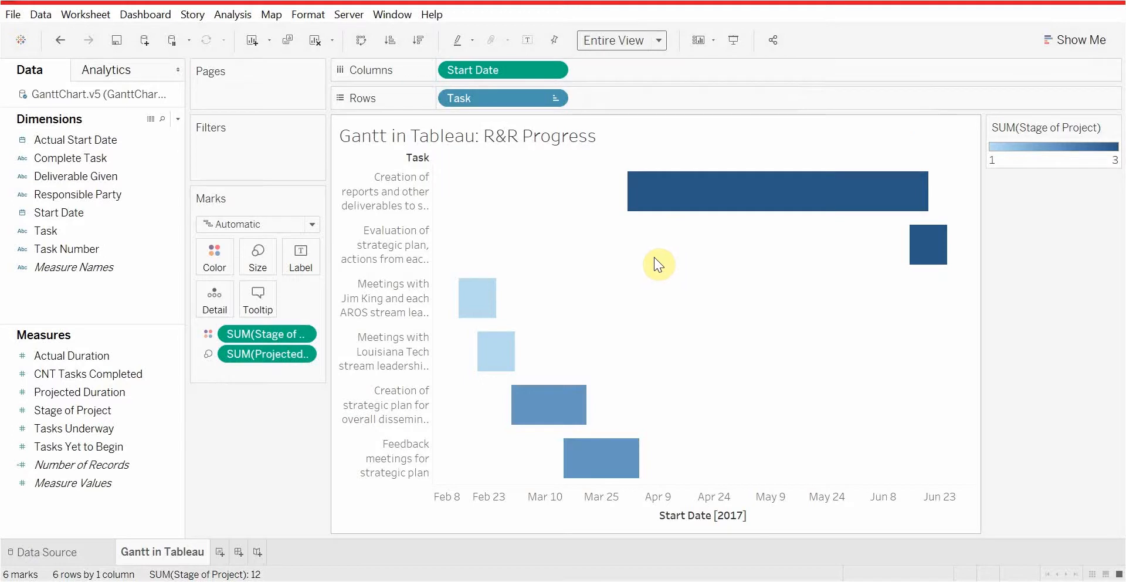
mouse_move(463, 298)
mouse_move(493, 347)
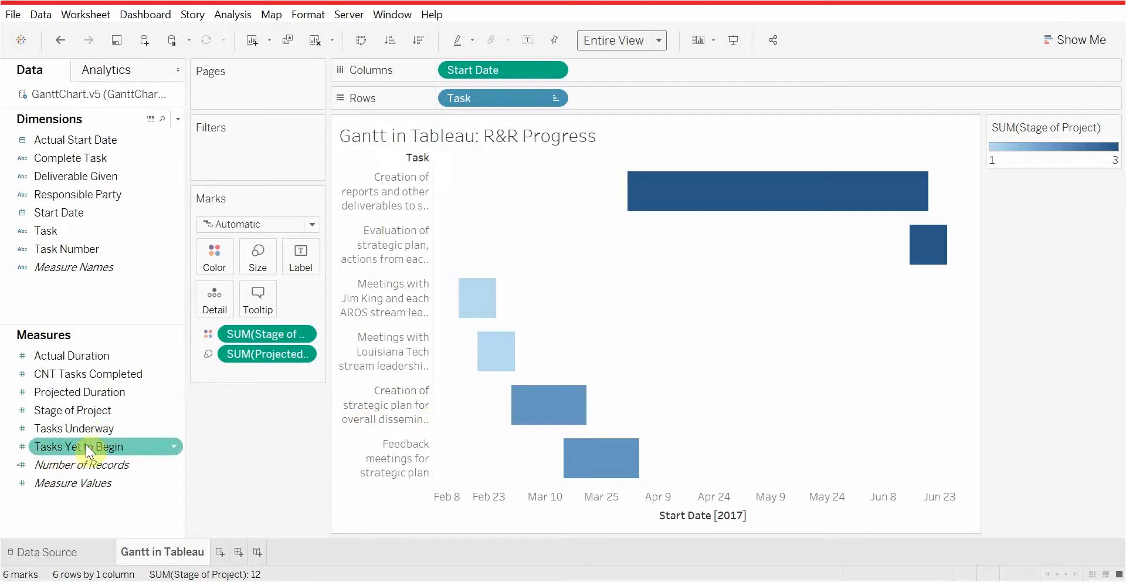
Step: Add Tasks Yet to Begin and Tasks Underway to the mark tooltips and check them on several task bars
drag(86, 450, 258, 297)
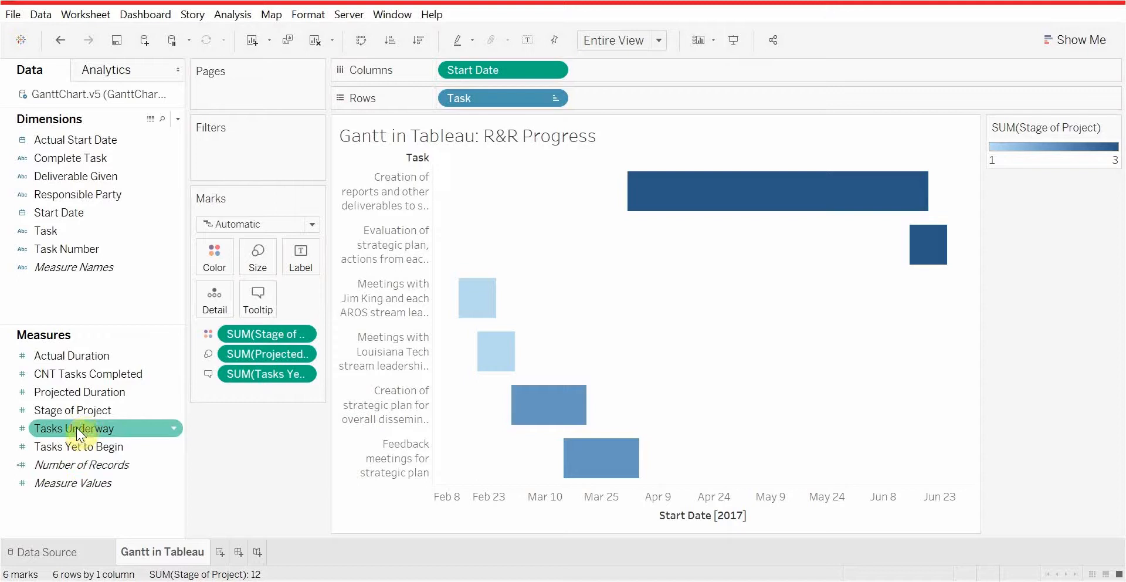
drag(76, 427, 249, 302)
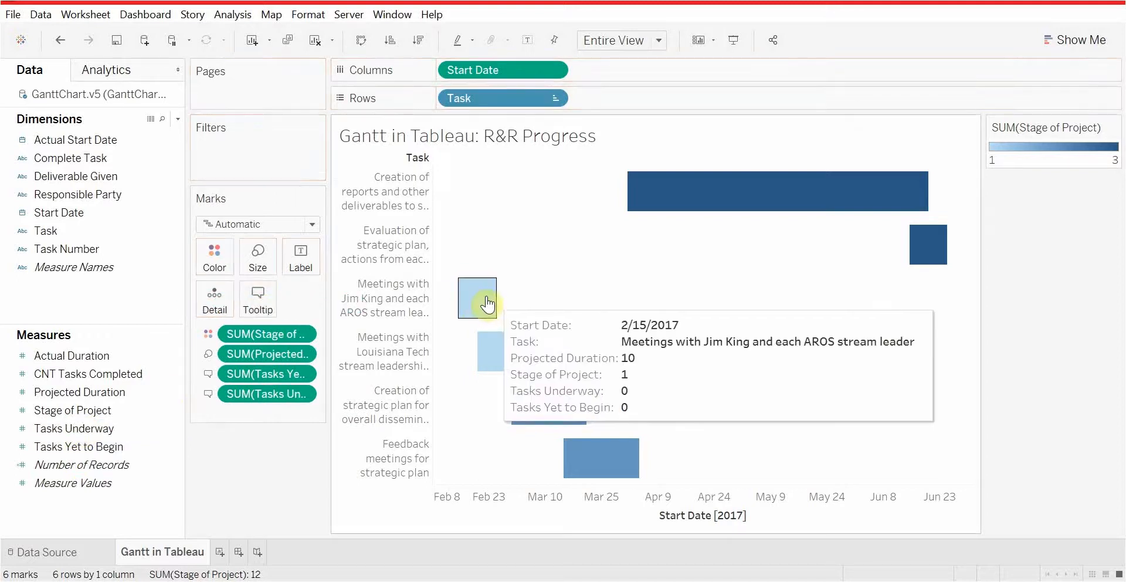
mouse_move(556, 421)
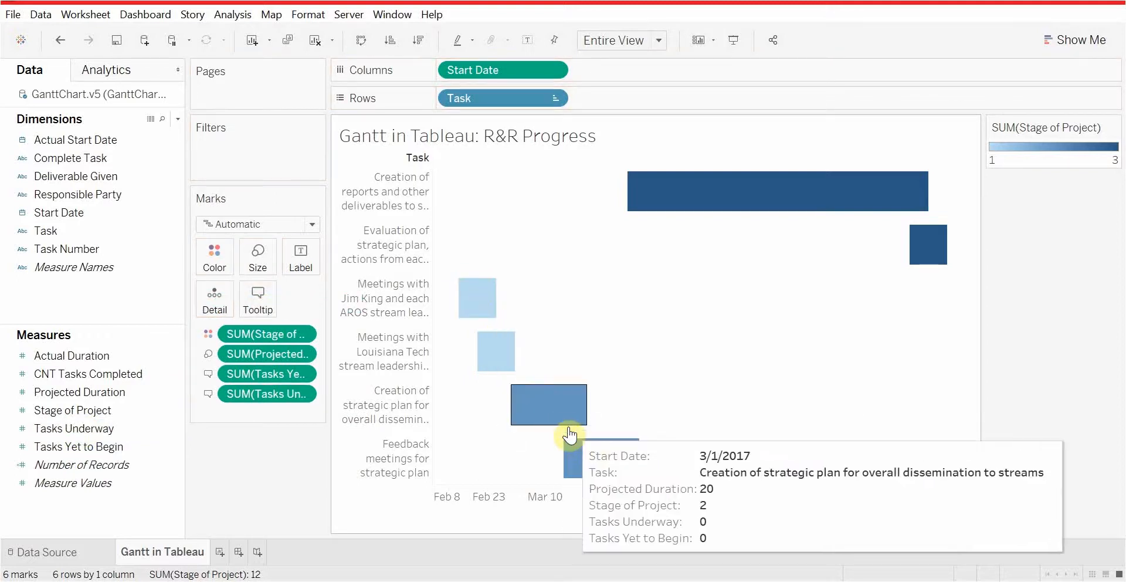
mouse_move(701, 179)
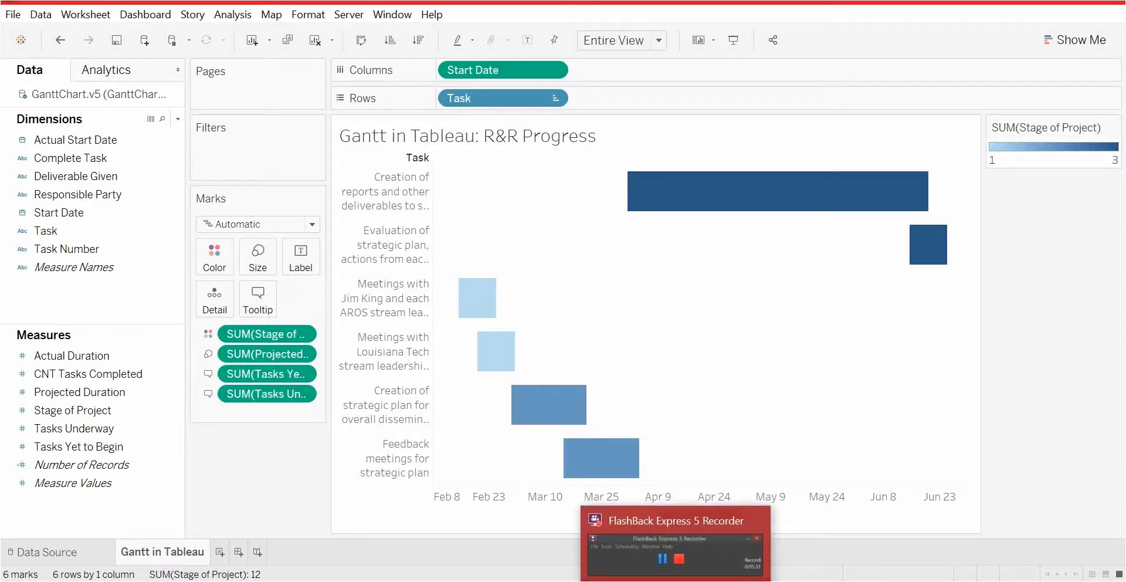
mouse_move(713, 566)
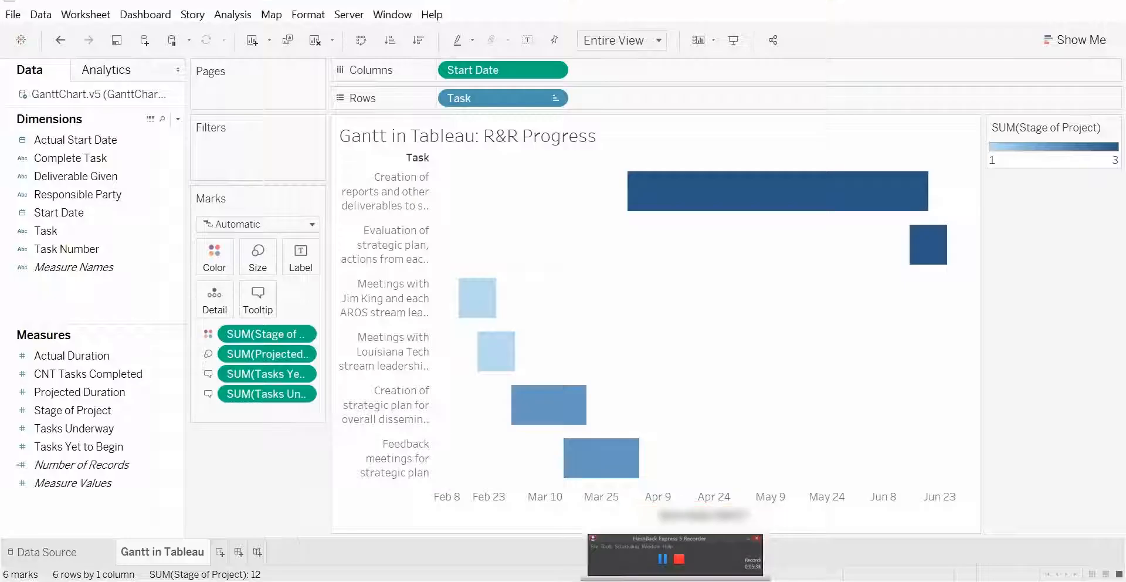
click(692, 551)
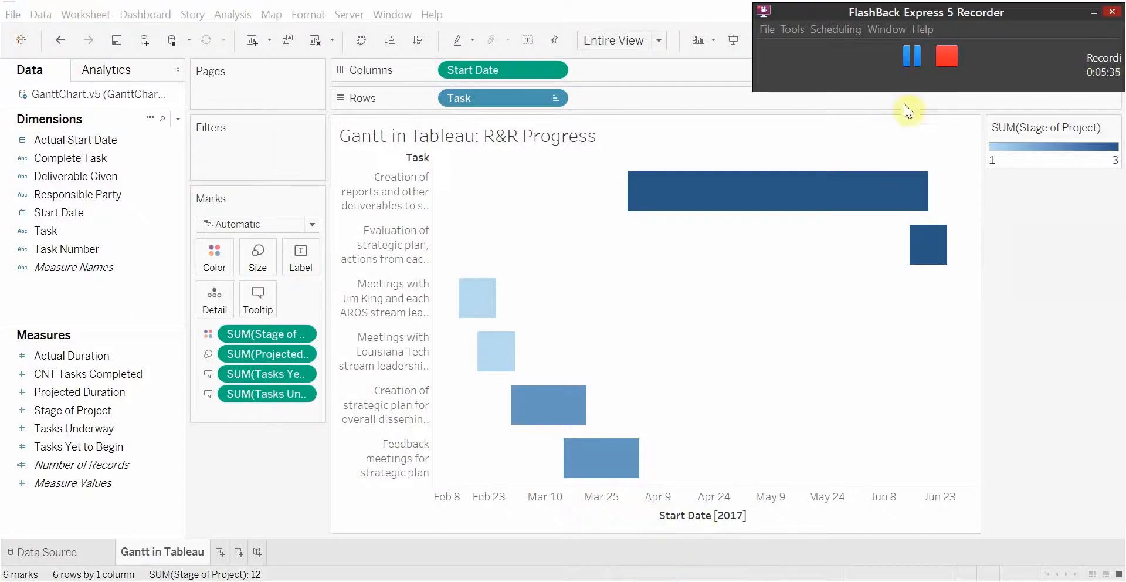